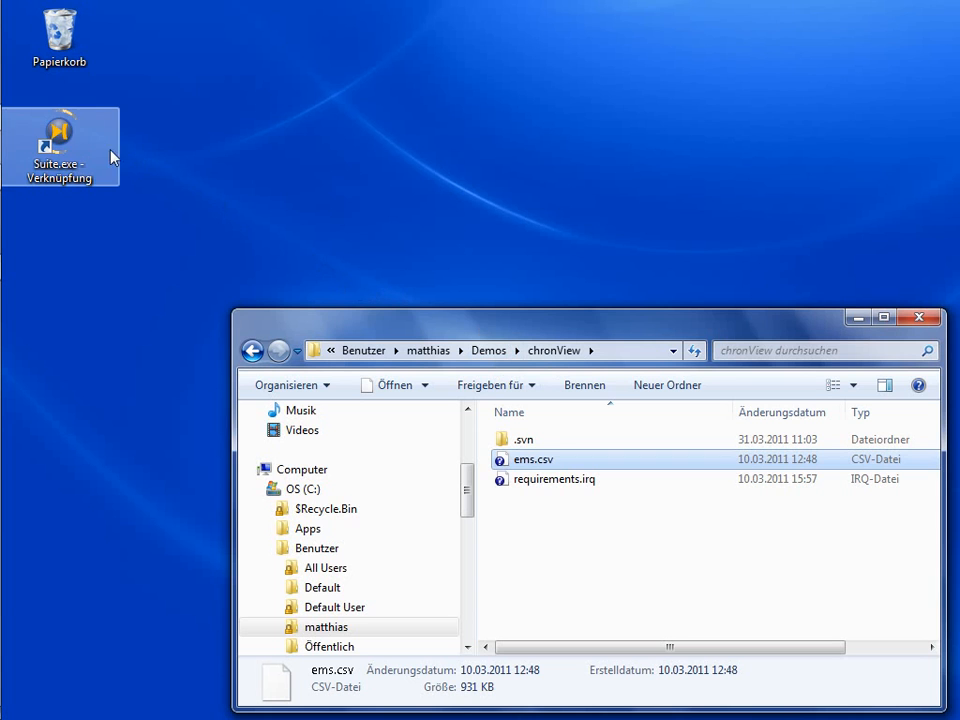
- Launch INCHRON chronVIEW from the Suite.exe desktop shortcut
double_click(67, 140)
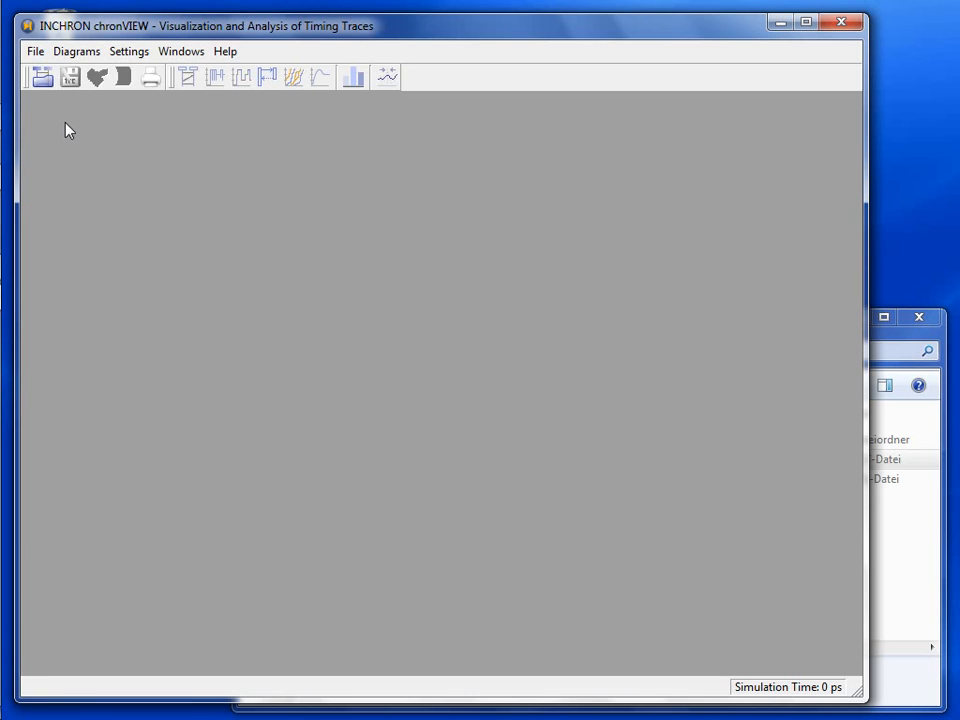
- Start the File > Import CSV Trace... wizard
left_click(37, 52)
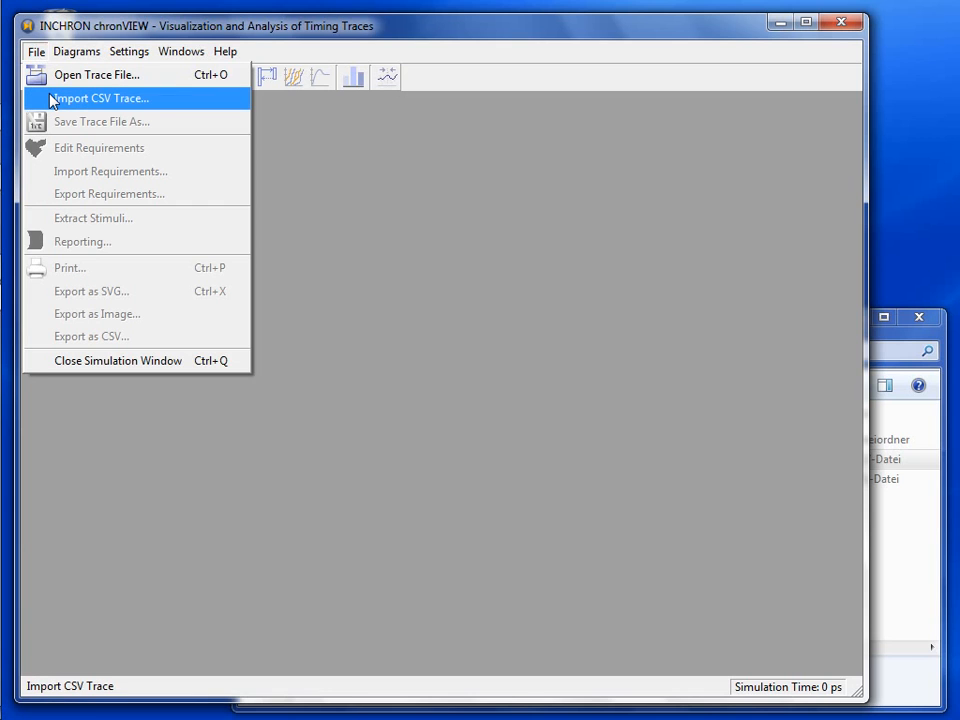
left_click(100, 98)
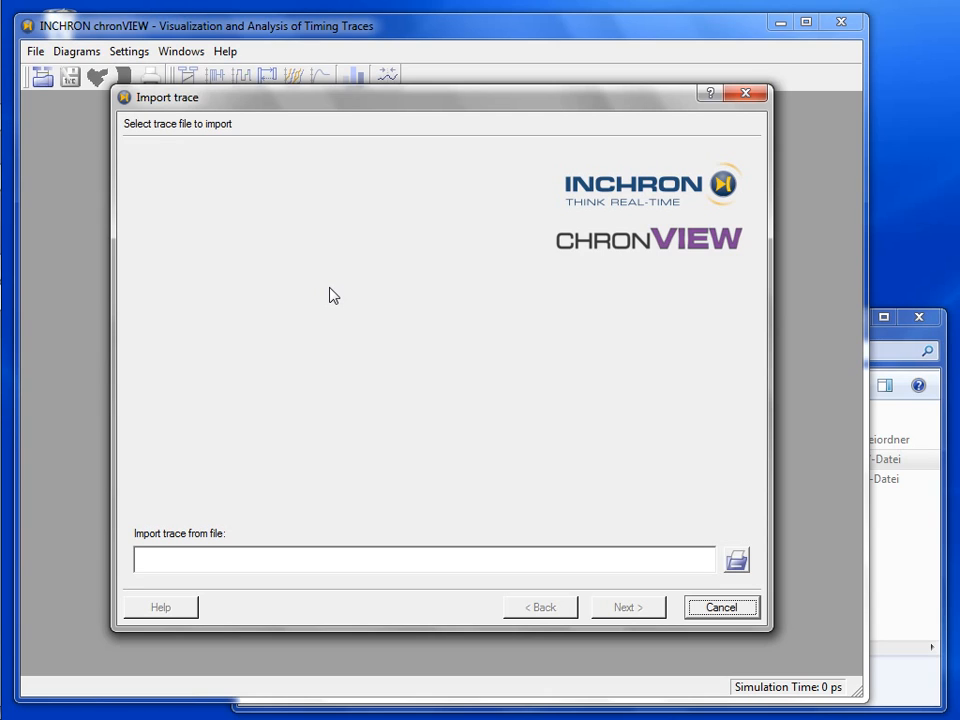
- Set ems.csv from the chronView demo folder as the trace source file and advance
left_click(736, 563)
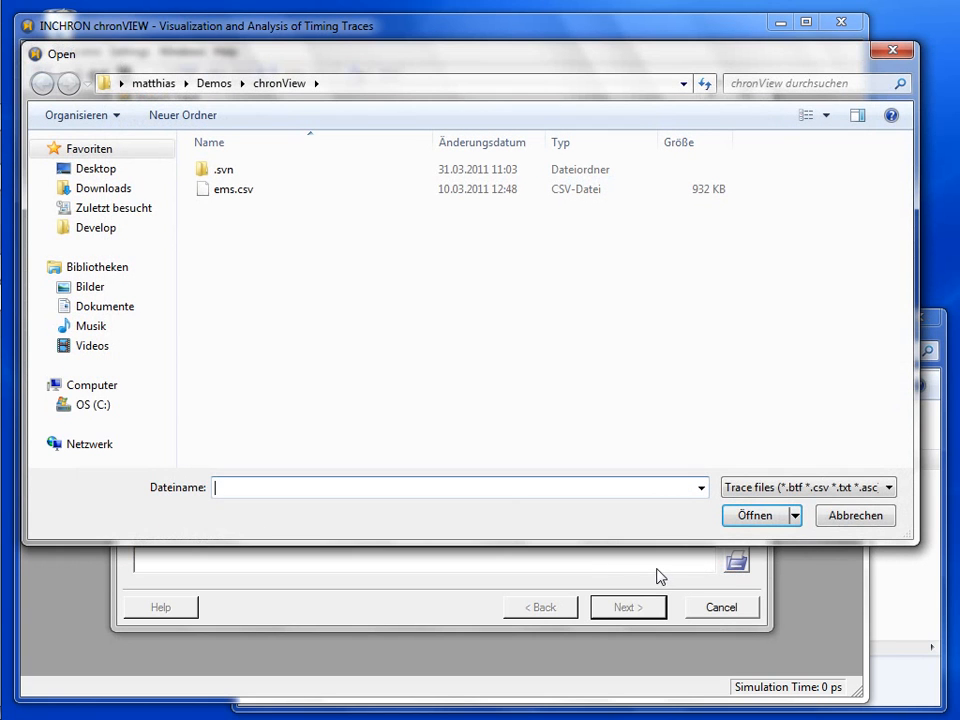
left_click(247, 194)
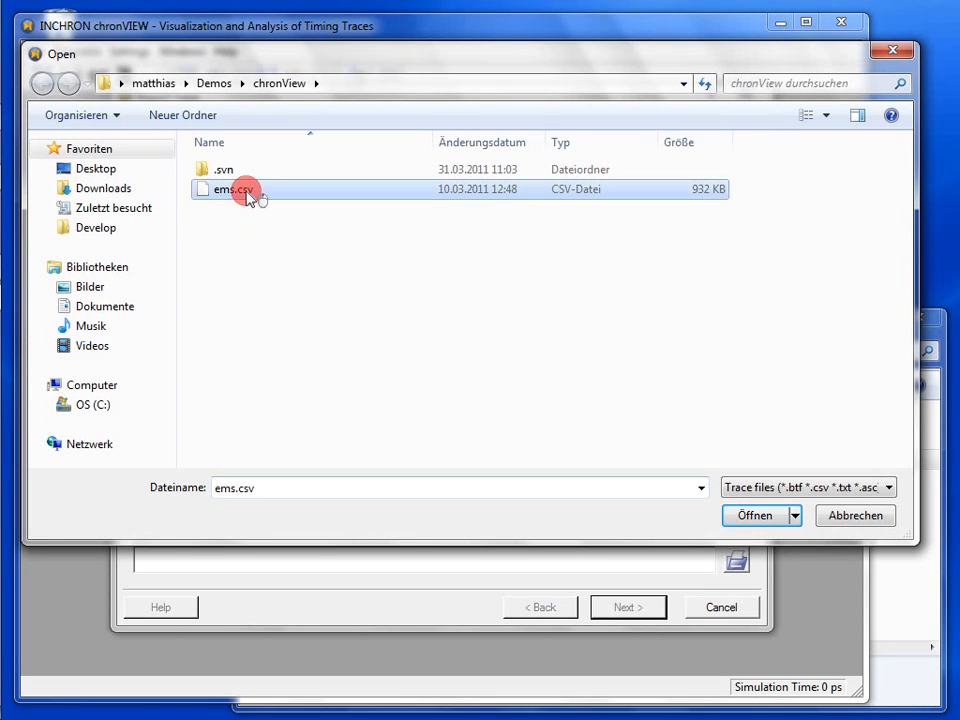
double_click(249, 197)
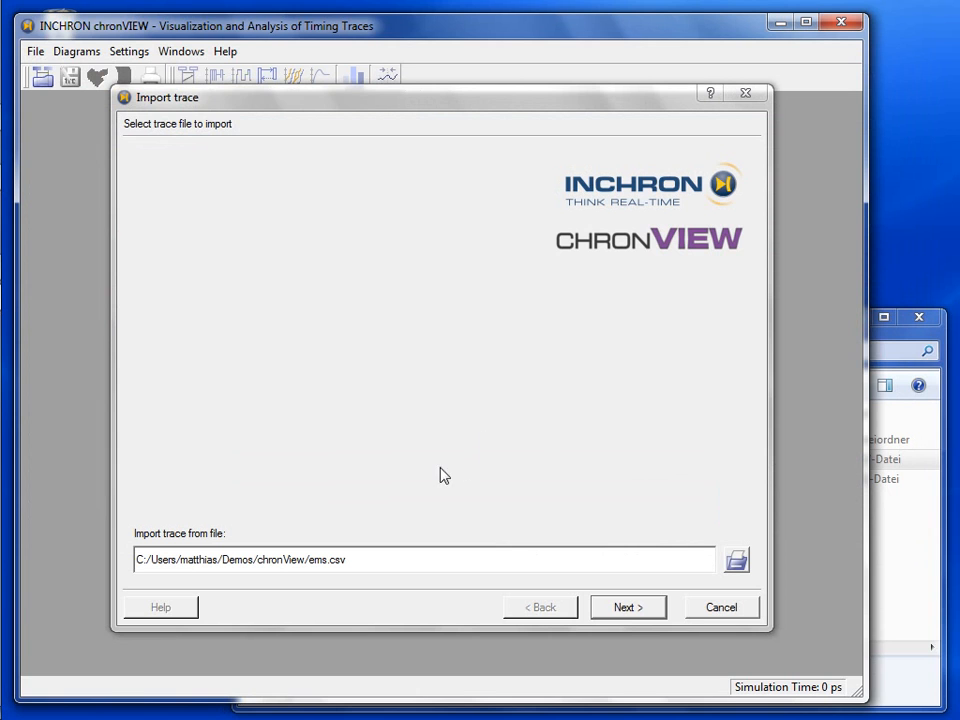
left_click(650, 605)
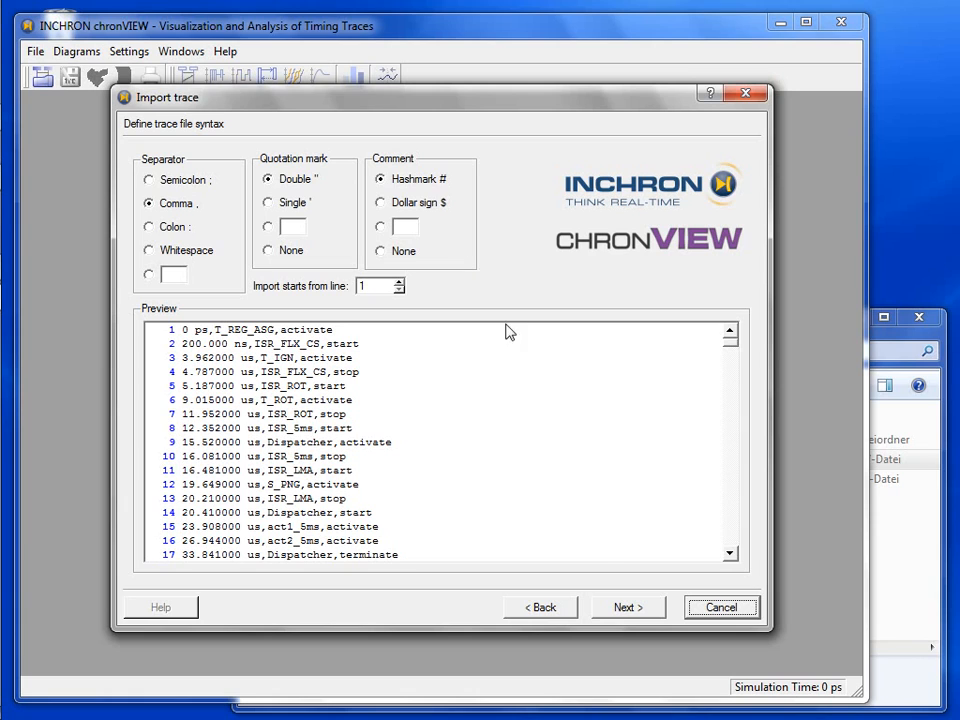
- Accept the Comma separator and default syntax options to reach column semantics
left_click(623, 610)
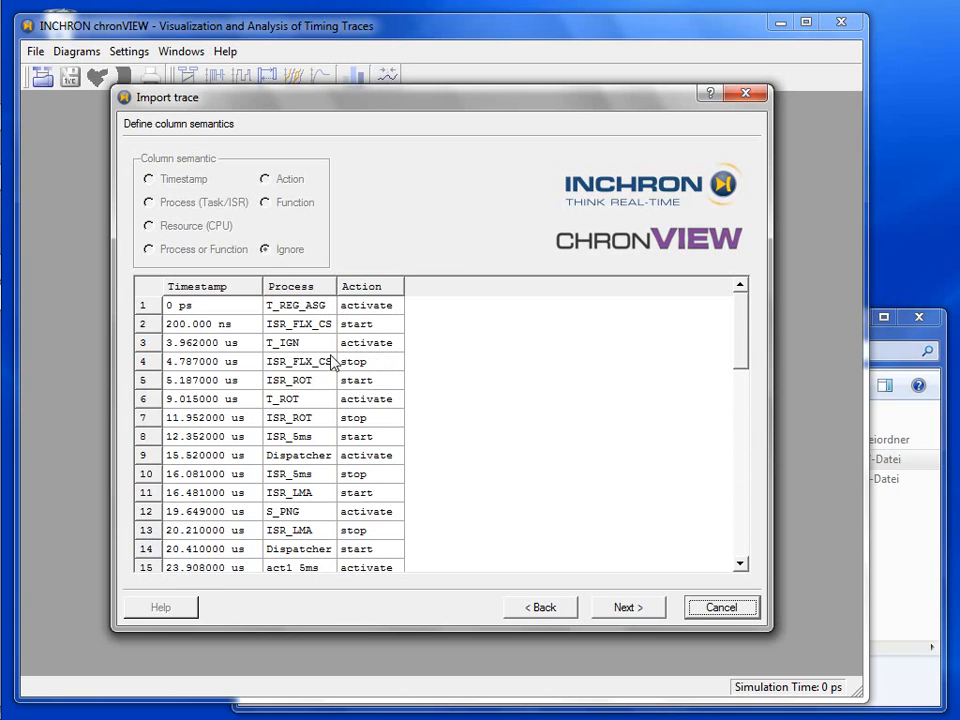
- Set the first column's semantic to Timestamp, correcting the mistaken Resource choice, and proceed
left_click(238, 347)
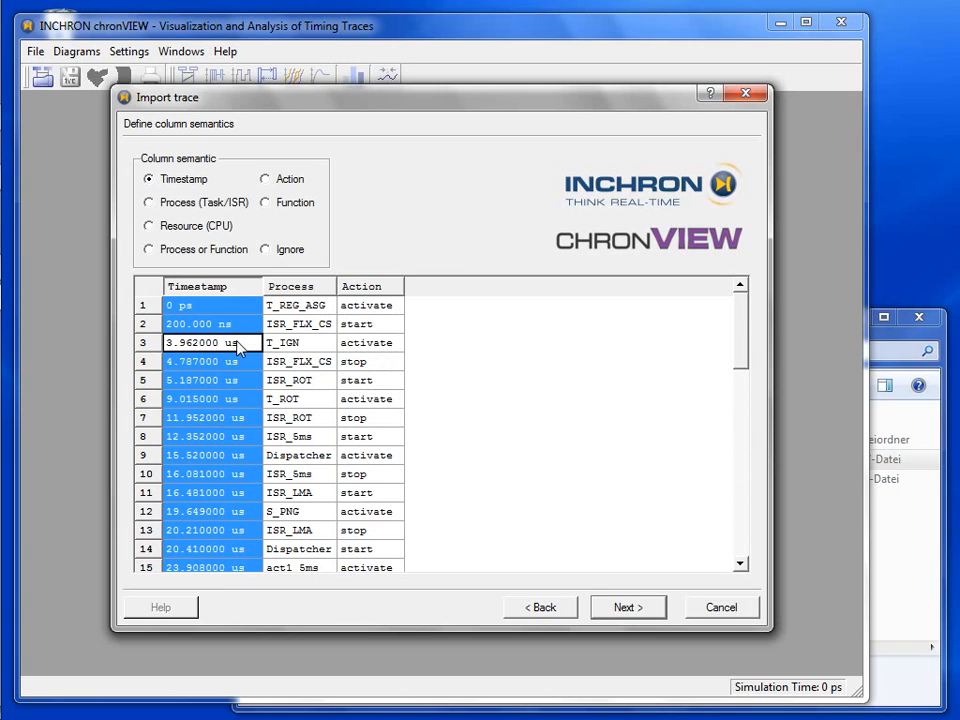
left_click(179, 230)
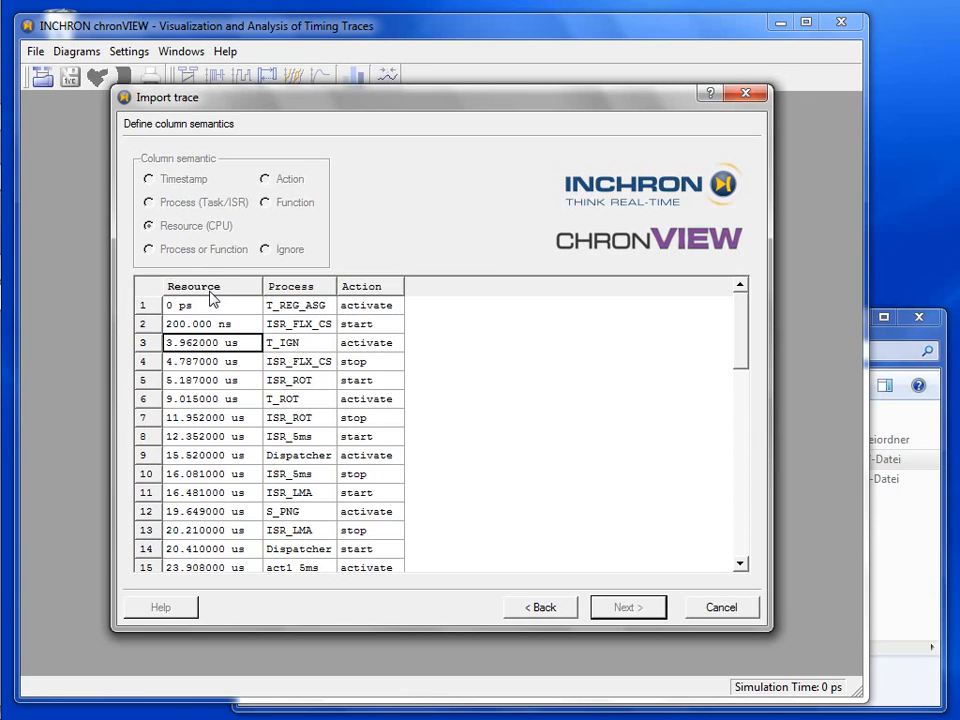
left_click(215, 361)
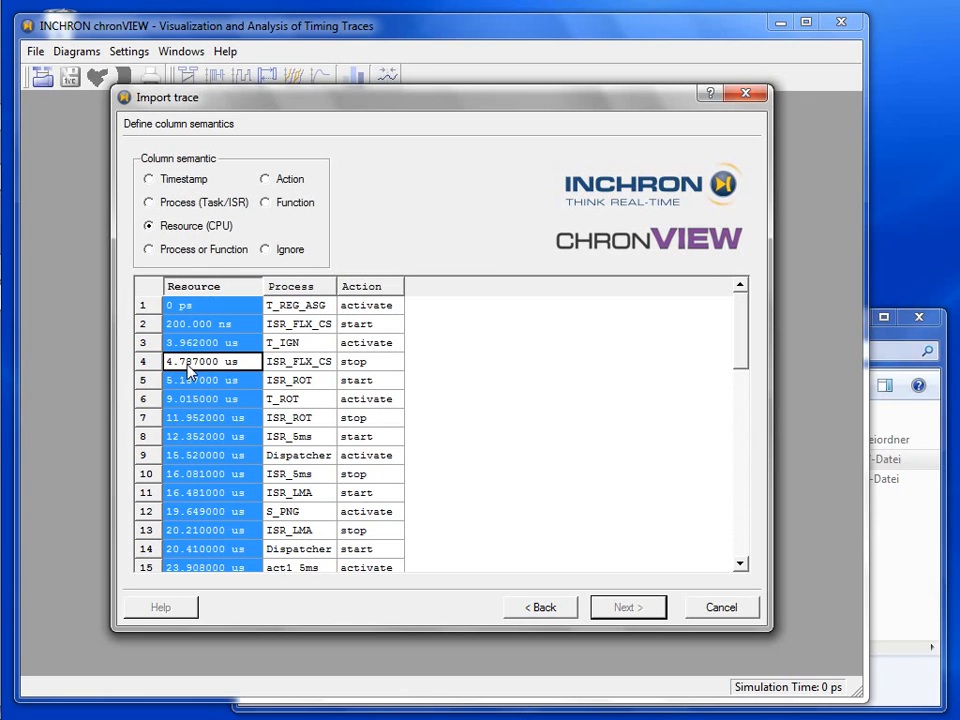
left_click(152, 181)
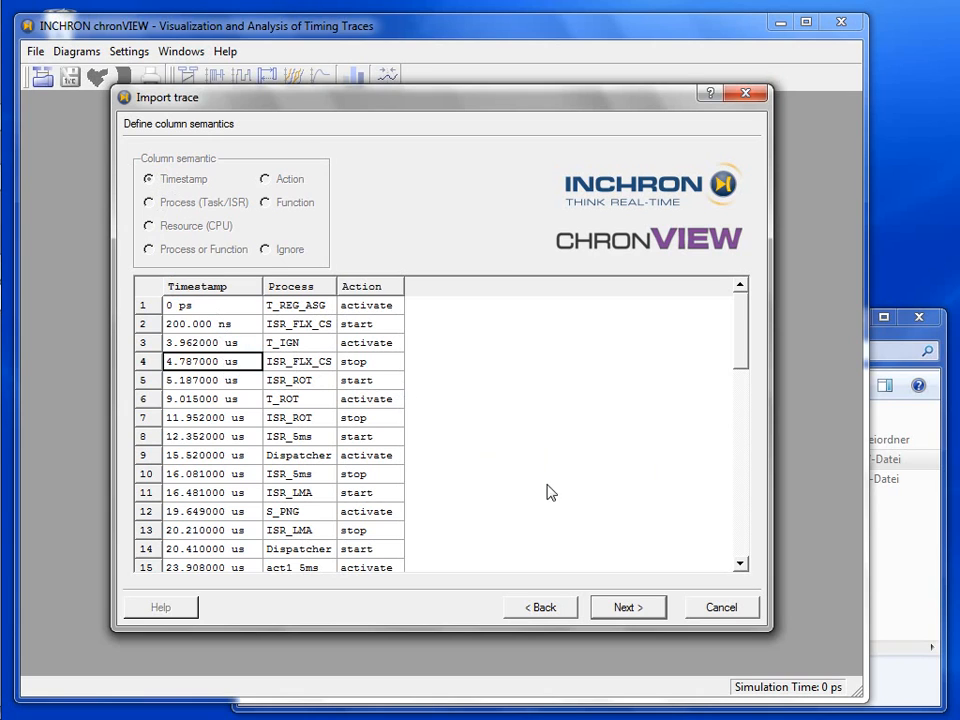
left_click(630, 608)
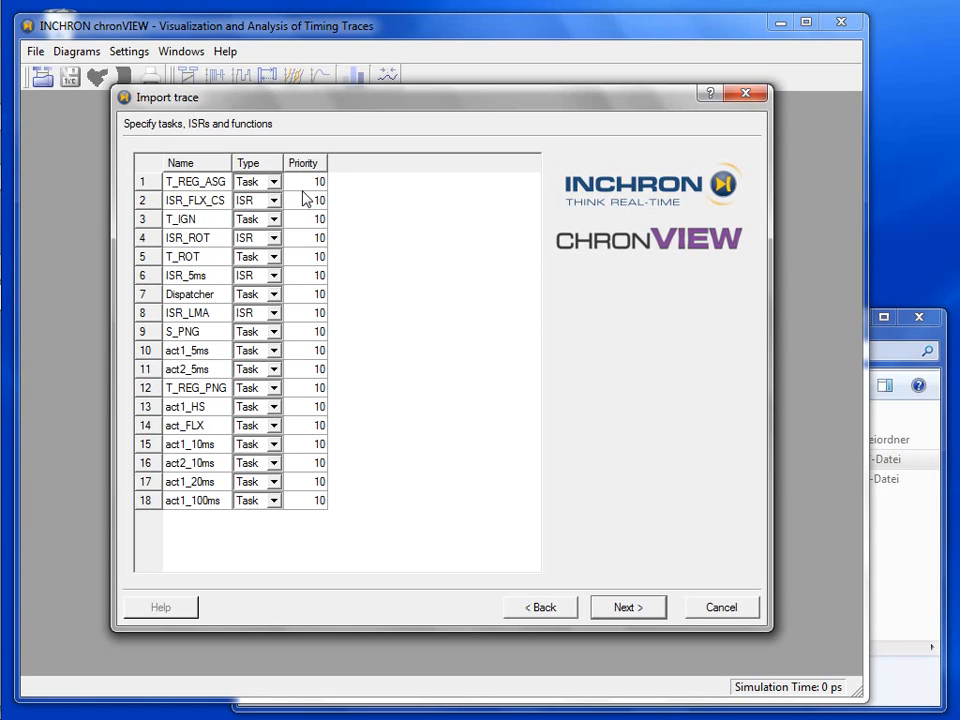
- Accept the 18 detected entries, four ISRs and the rest Tasks, all priority 10
left_click(626, 607)
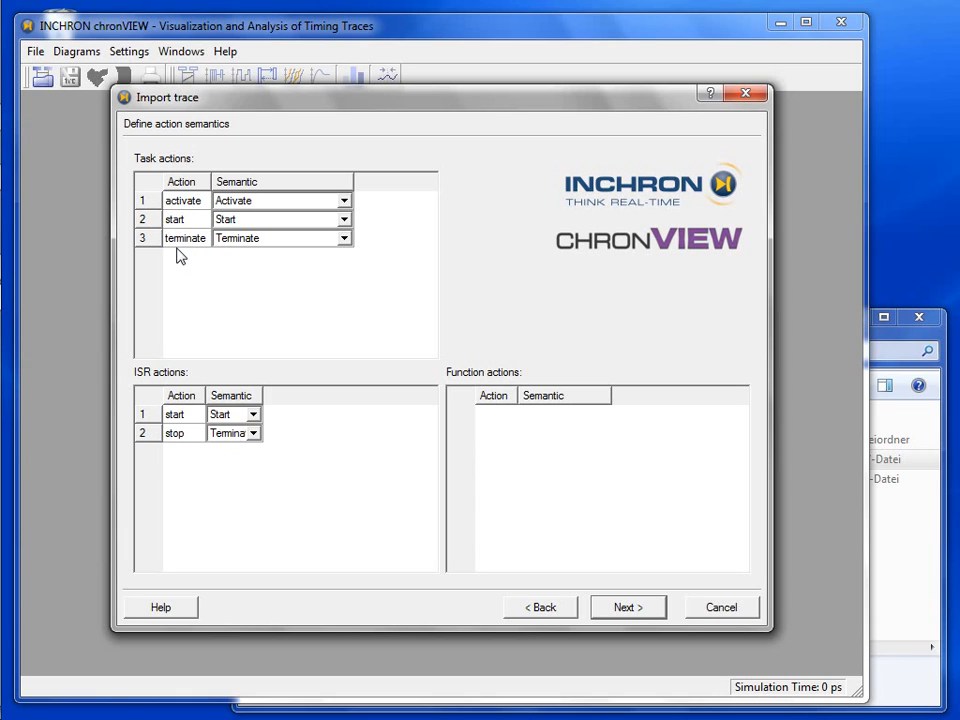
- Map the terminate action to Terminate and advance to timestamp interpretation
left_click(246, 242)
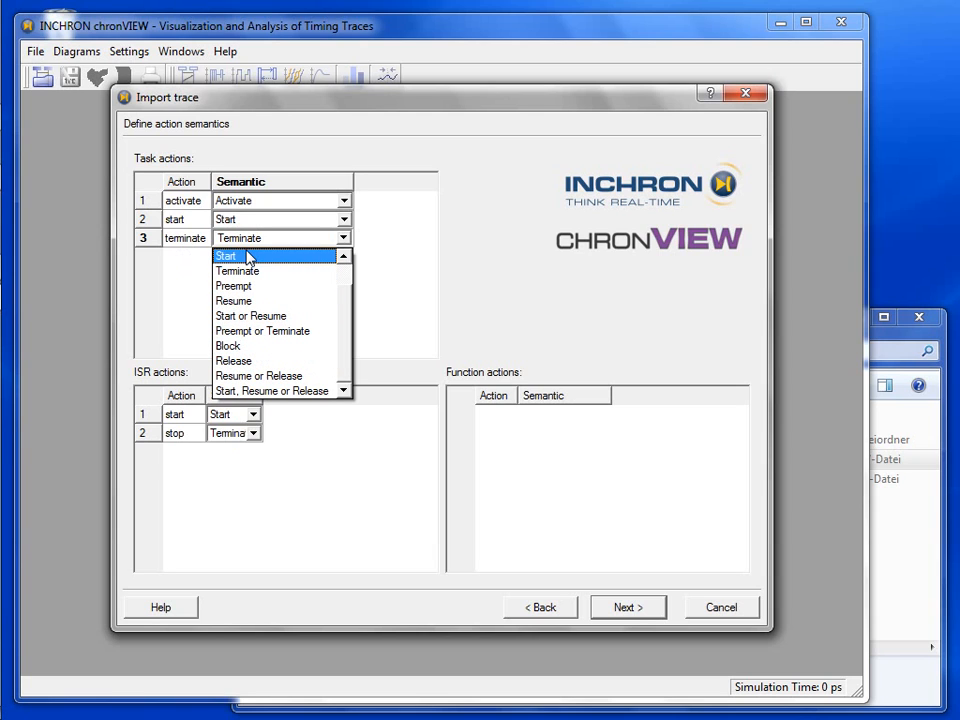
left_click(258, 272)
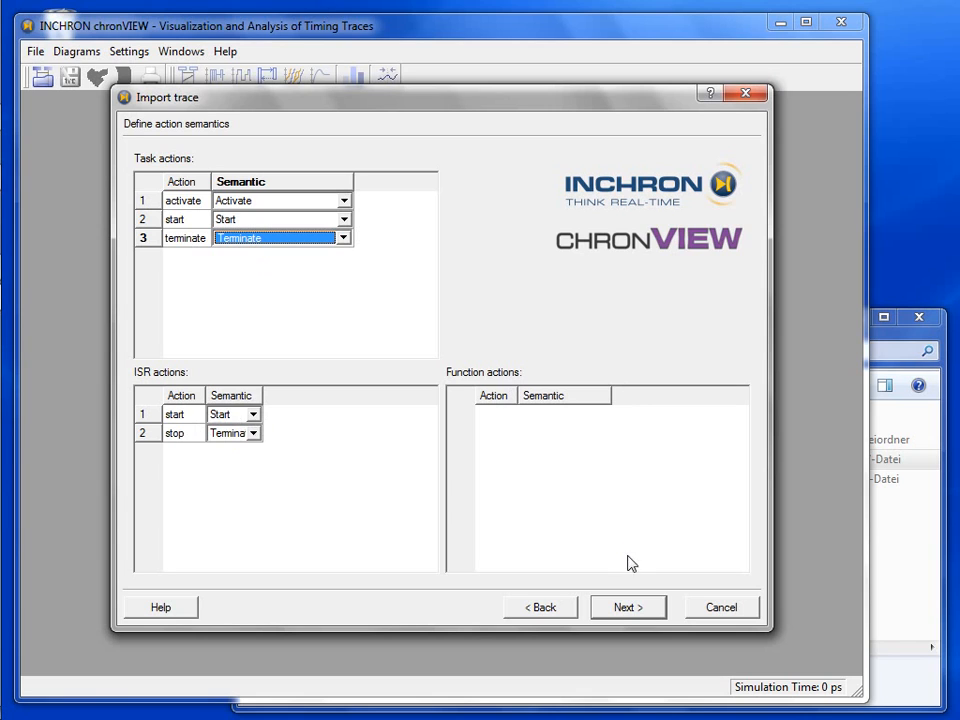
left_click(625, 609)
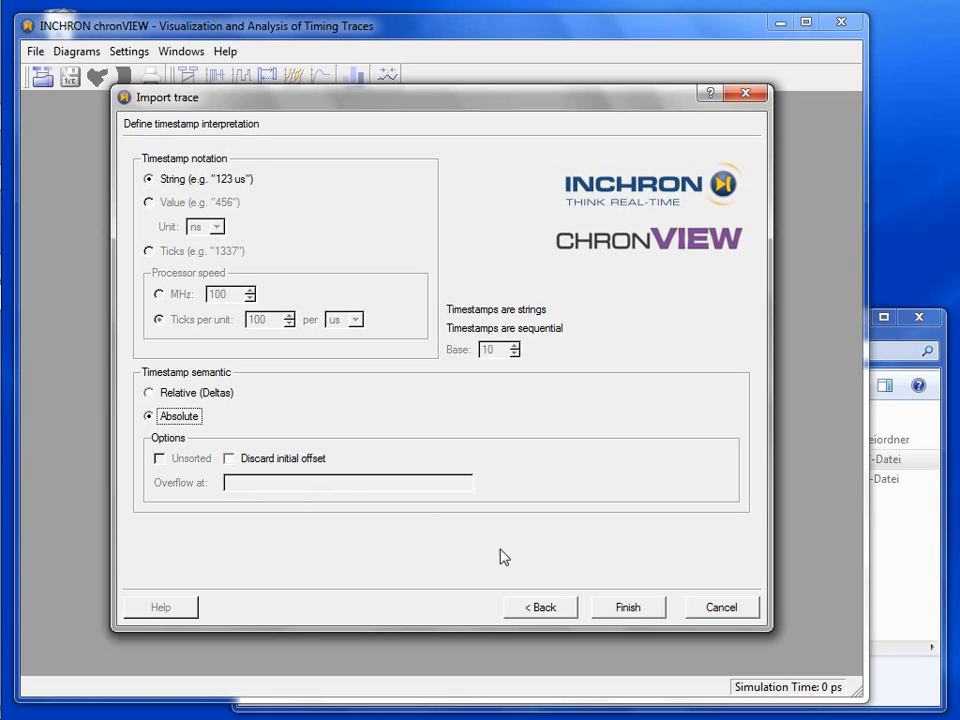
- Finish the import, loading ems.isf with 999.993469 ms of simulation time
left_click(624, 610)
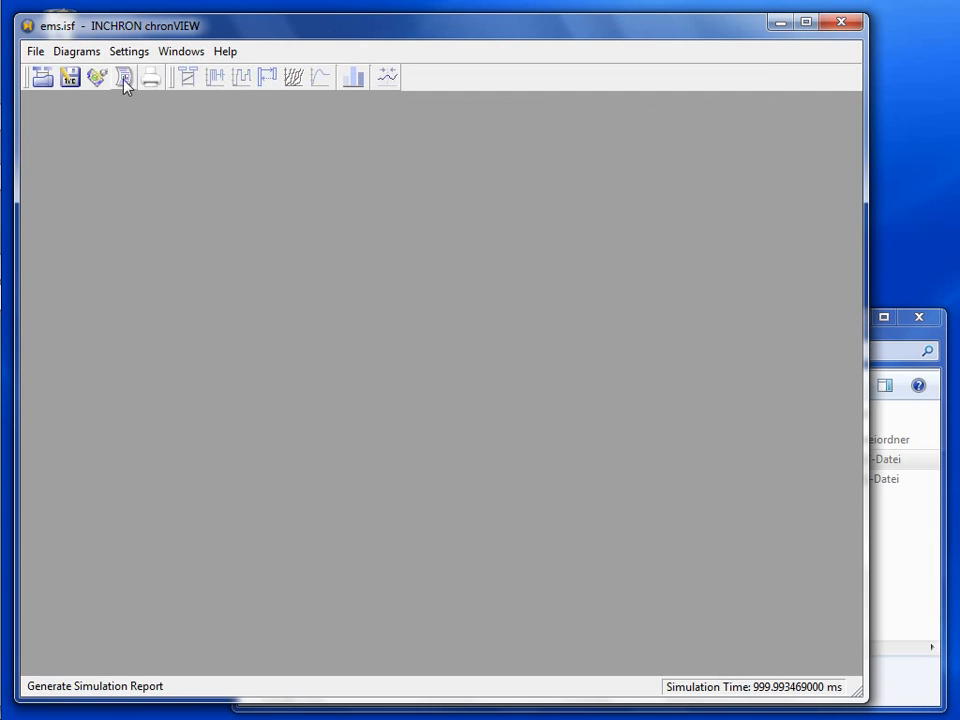
- Show the ems trace as a State Diagram and scroll through the task traces
left_click(240, 78)
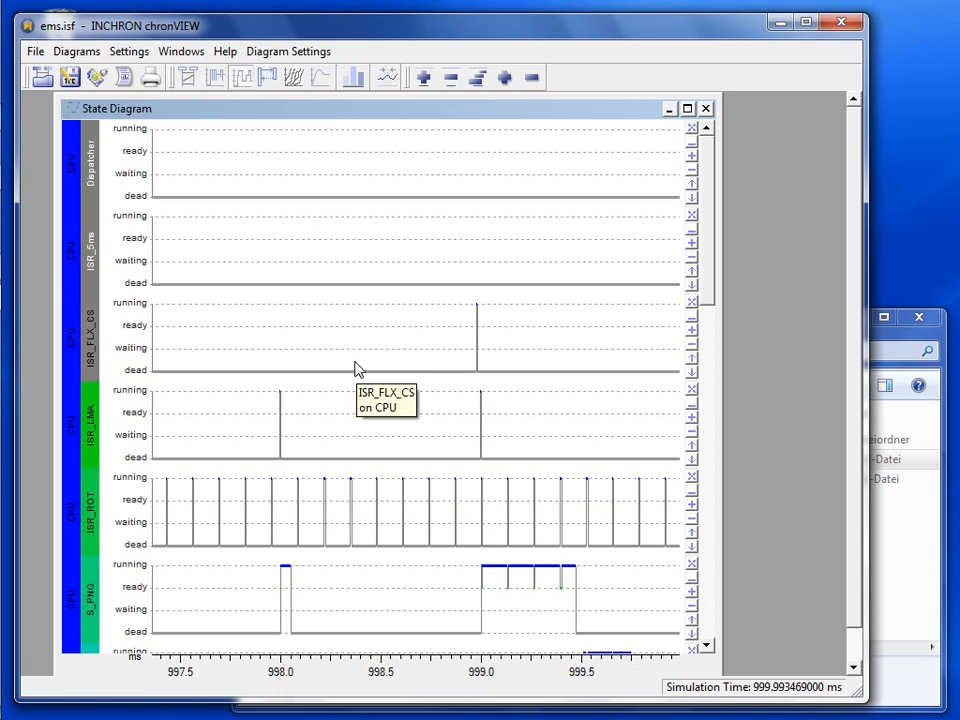
scroll(355, 369, "down", 8)
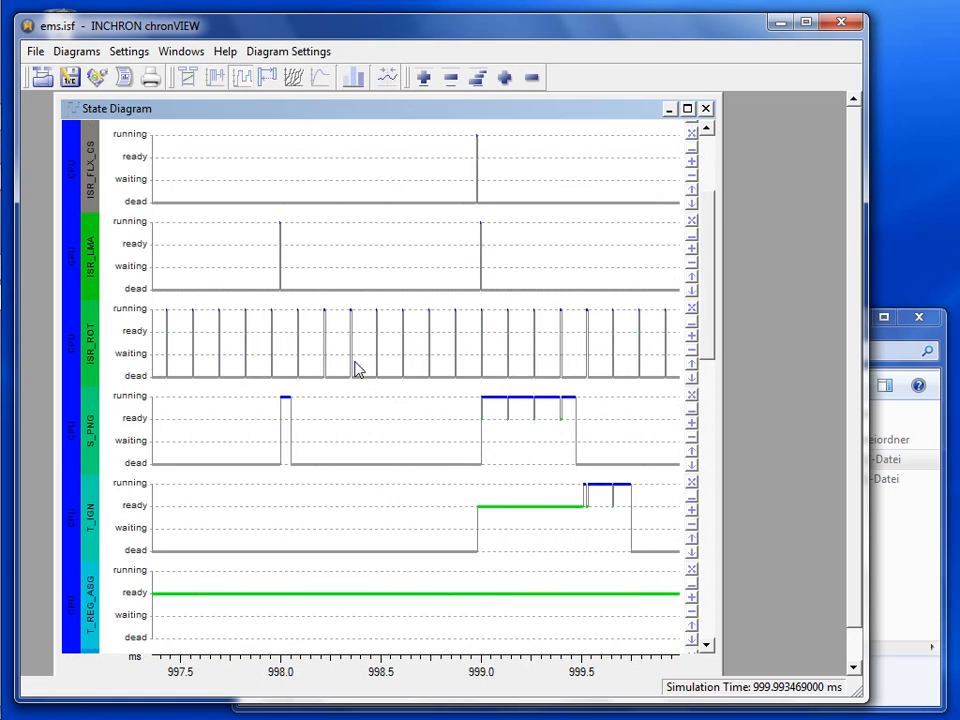
scroll(355, 369, "down", 5)
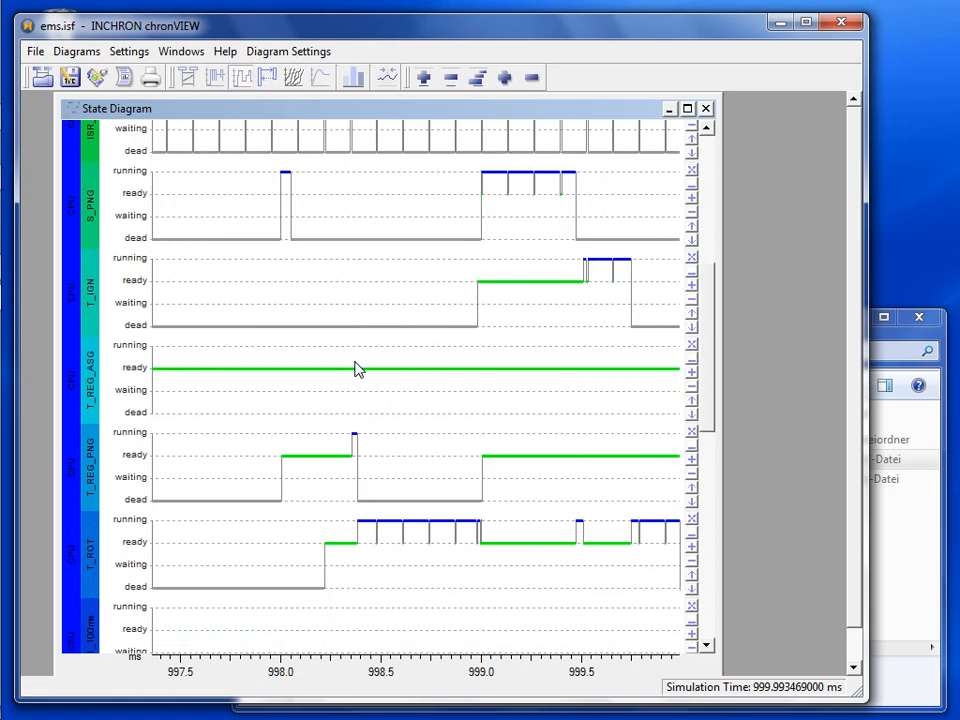
scroll(357, 369, "down", 2)
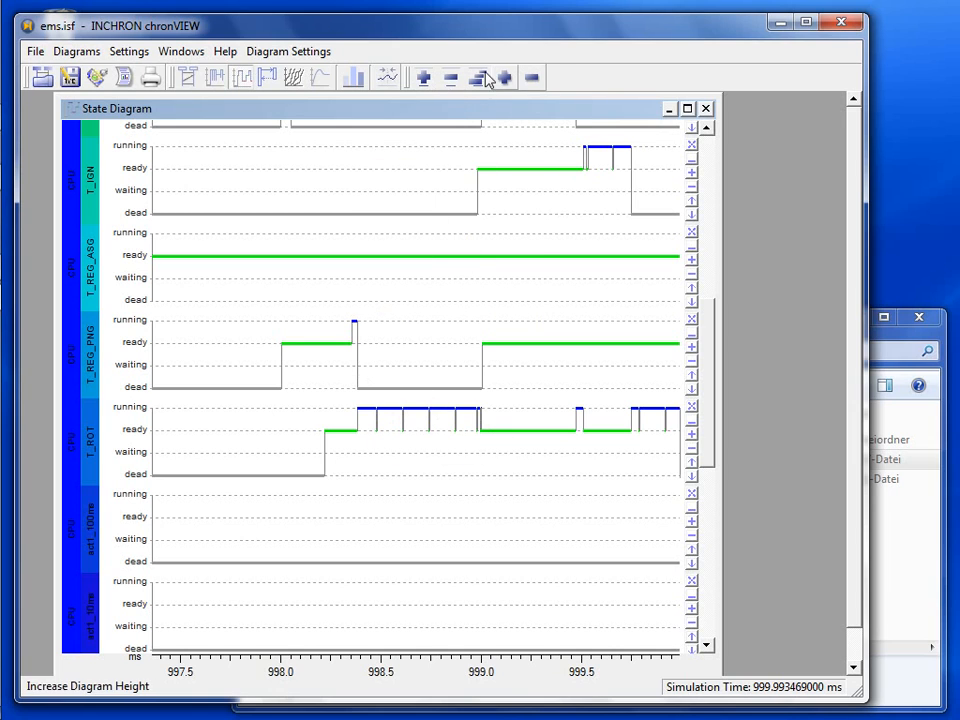
- Widen the time range, measure a span on T_ROT, and zoom out to about 987–998 ms
left_click(450, 80)
left_click(450, 80)
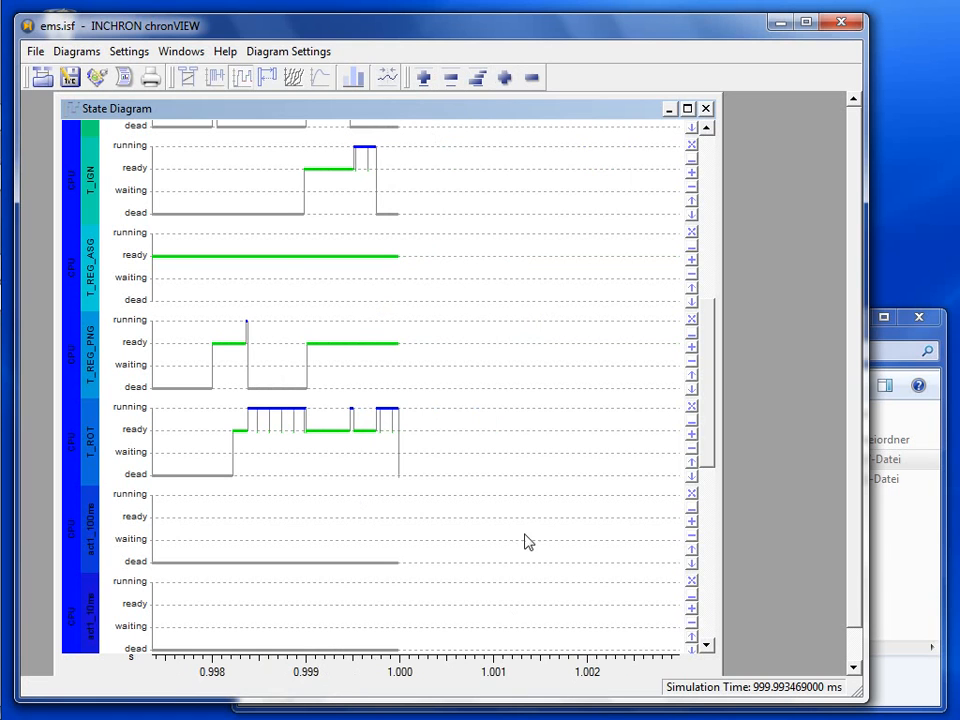
left_click_drag(294, 431, 212, 407)
right_click(265, 331)
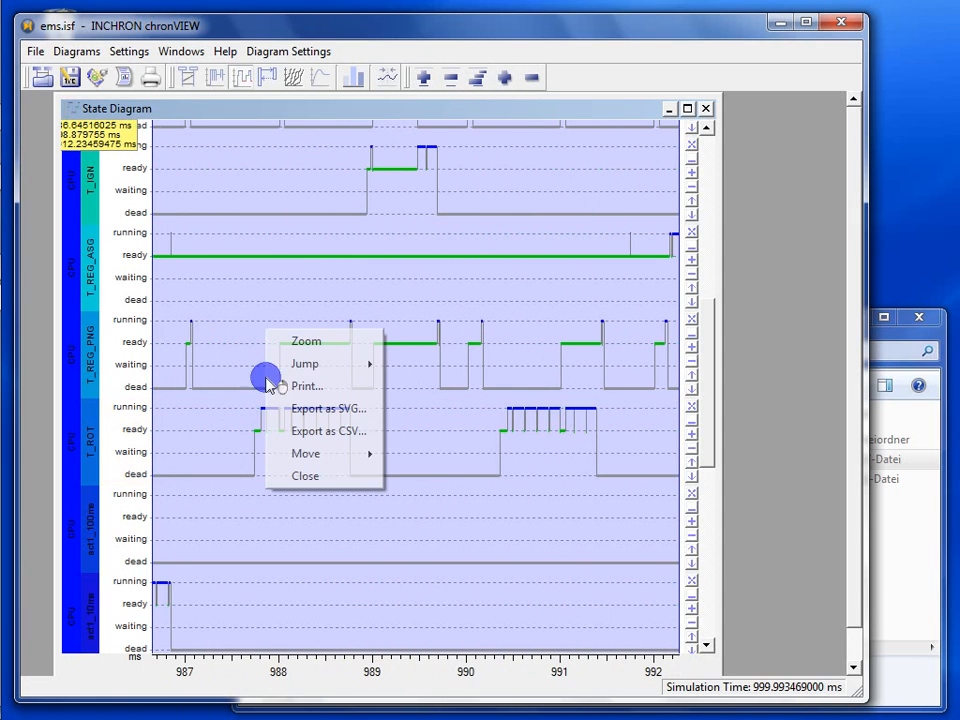
left_click(278, 345)
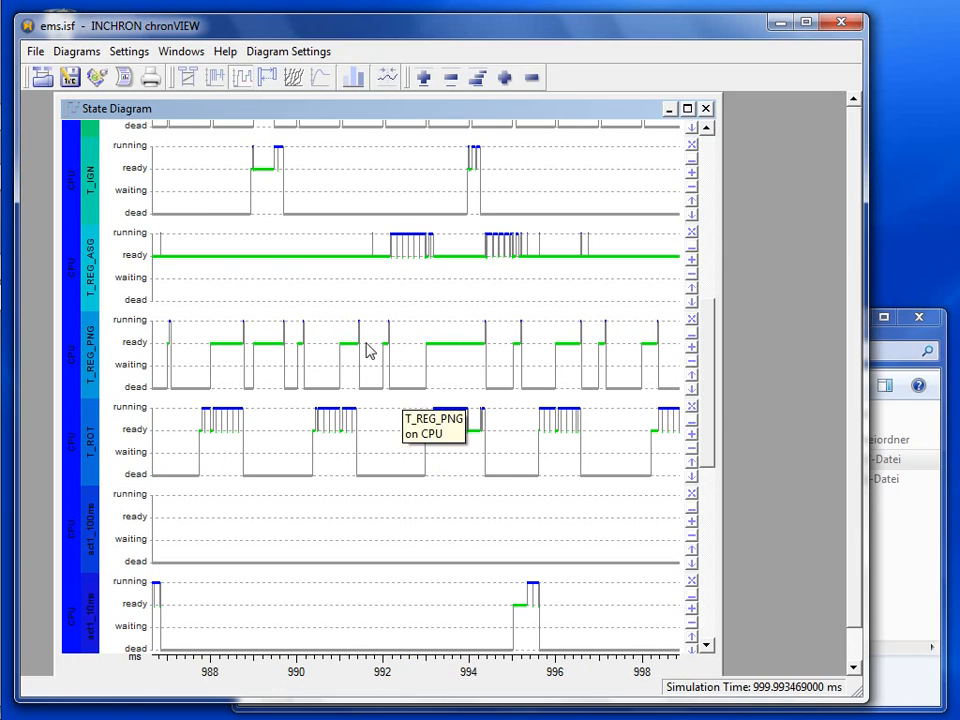
- Open the requirements manager and add a new Response Time requirement
left_click(97, 79)
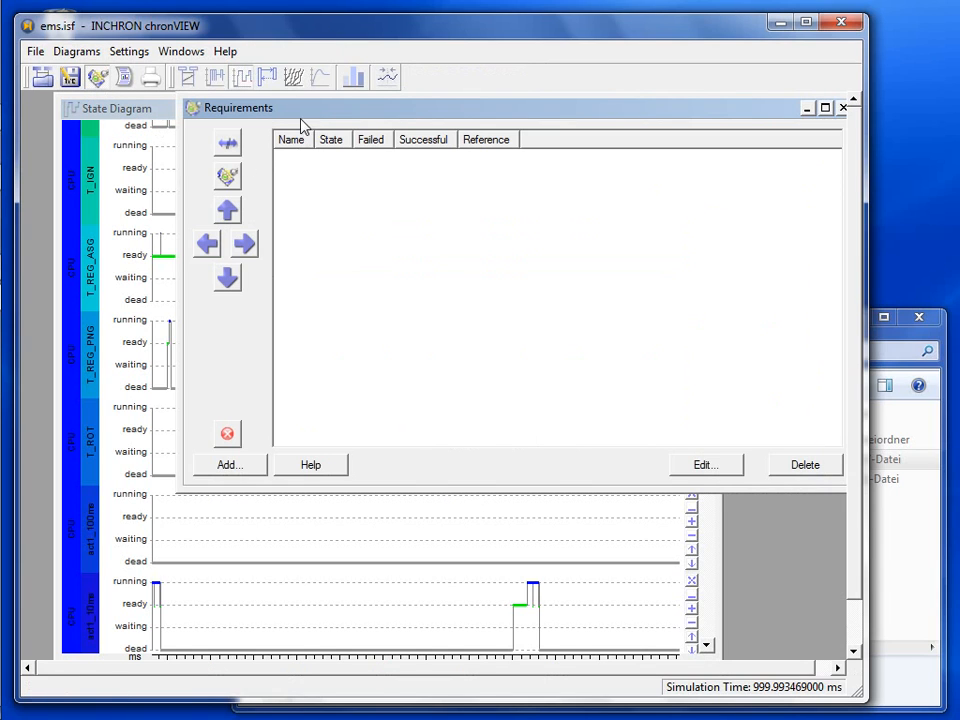
left_click_drag(301, 120, 234, 134)
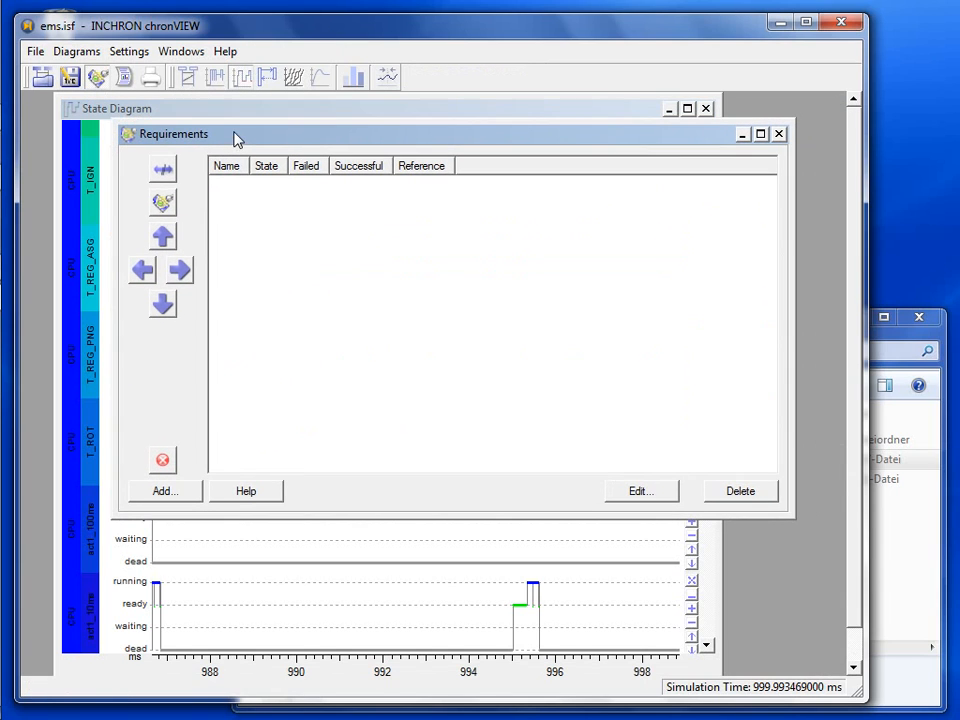
left_click(165, 205)
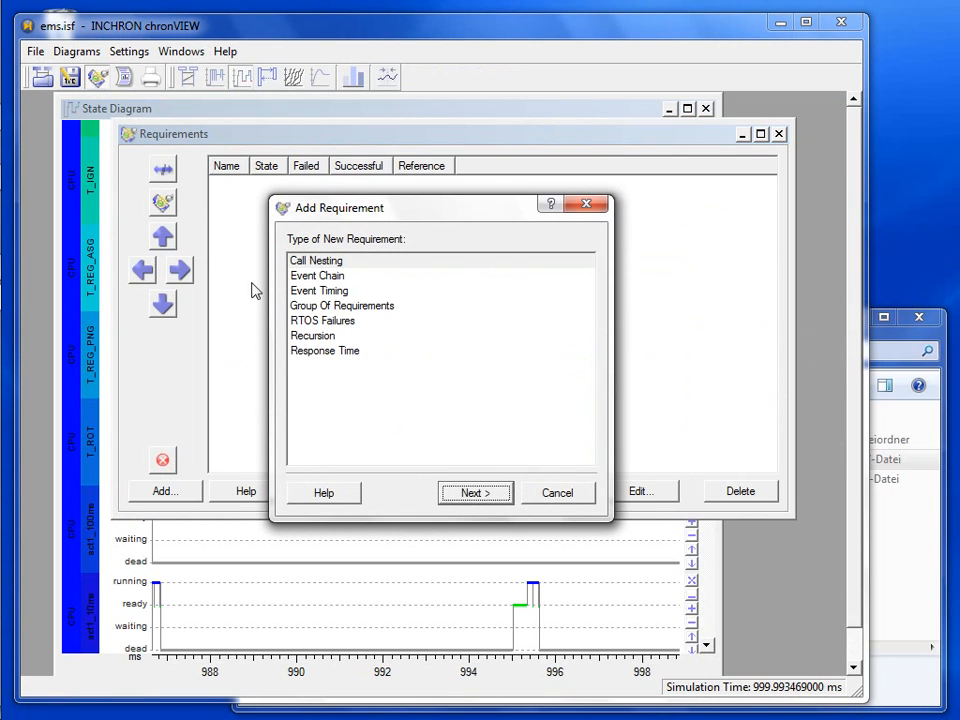
left_click(323, 350)
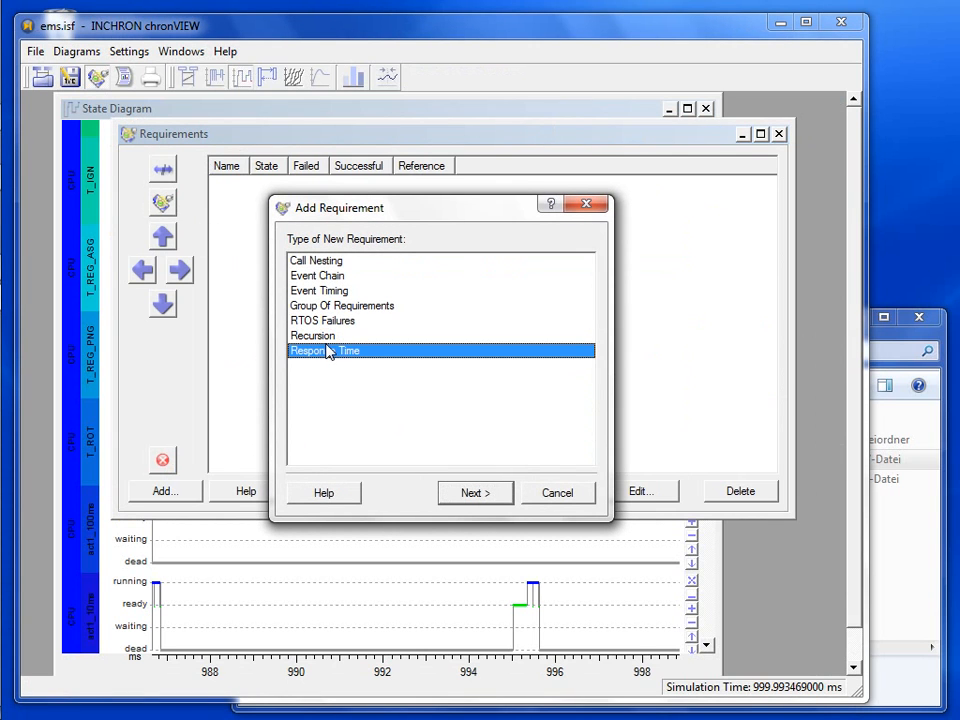
left_click(467, 495)
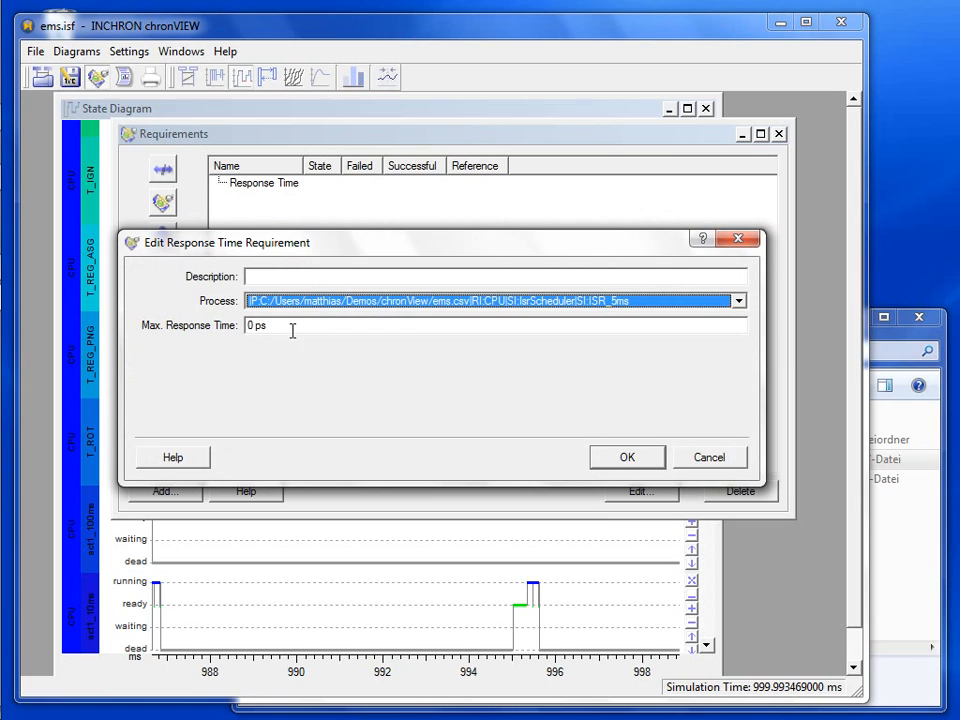
- Name it 'Deadline T_ROT', monitor T_ROT with a 1.5ms maximum response time, and confirm
left_click(288, 278)
type("Dead")
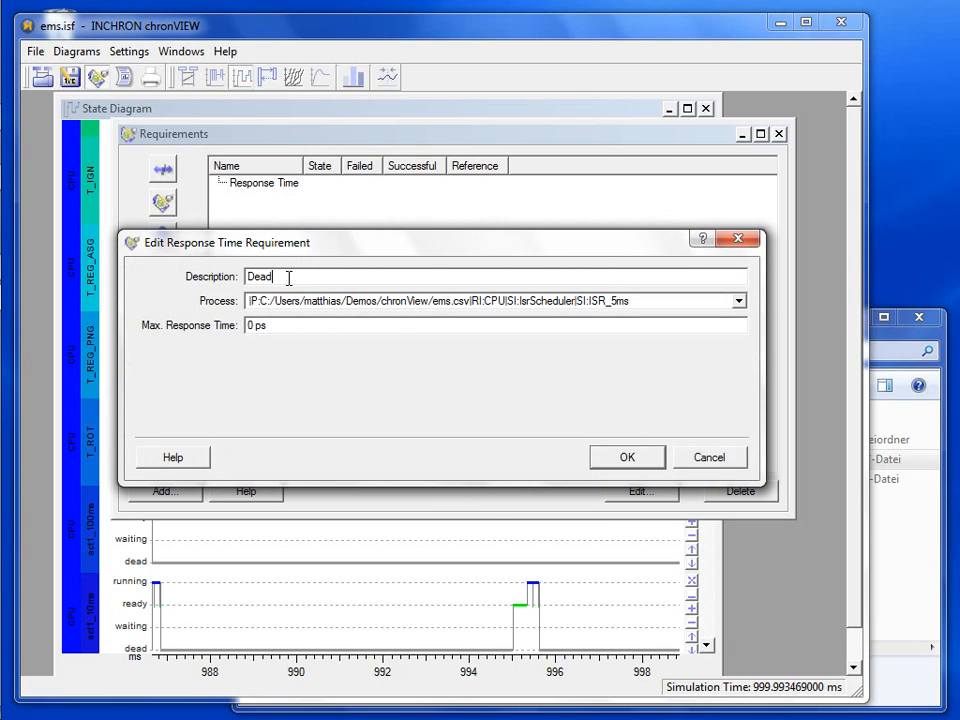
type("line T_ROT")
left_click(650, 299)
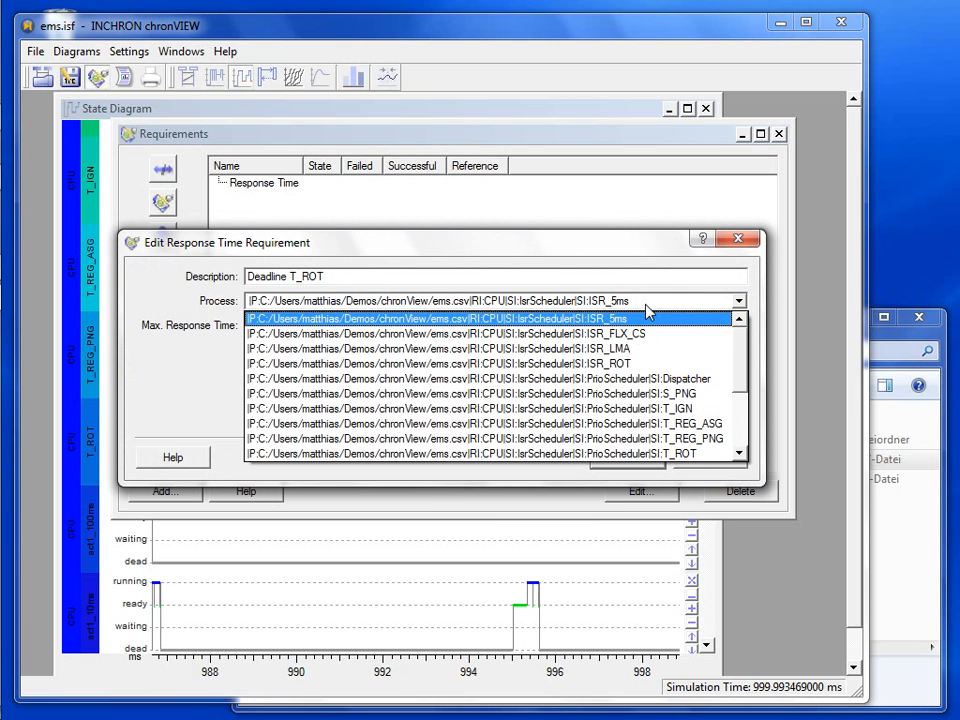
scroll(660, 445, "down", 1)
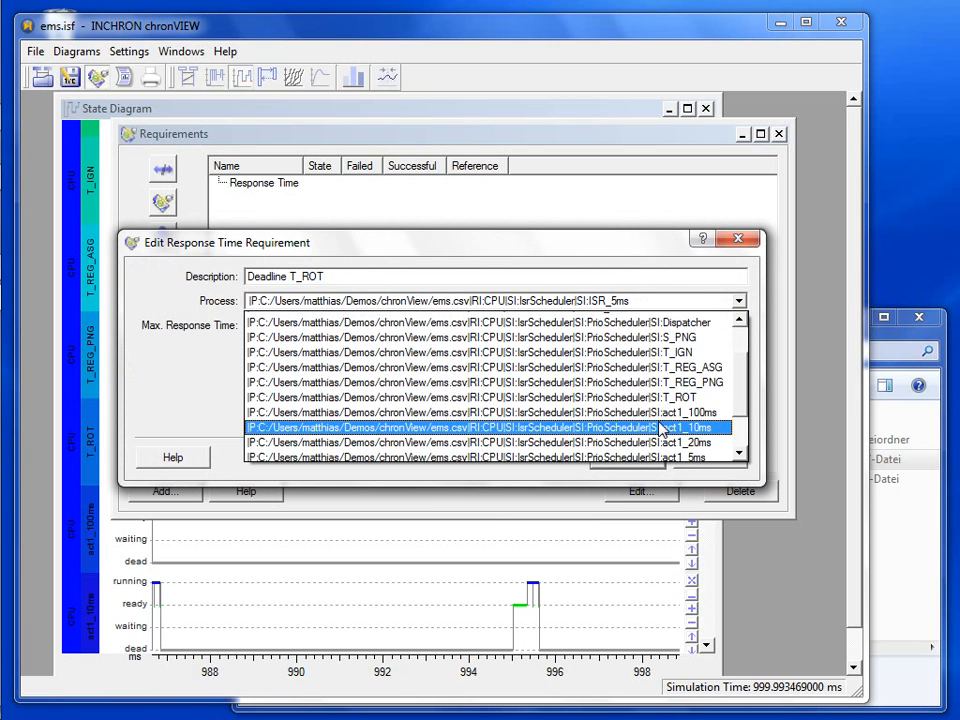
left_click(655, 396)
left_click(437, 331)
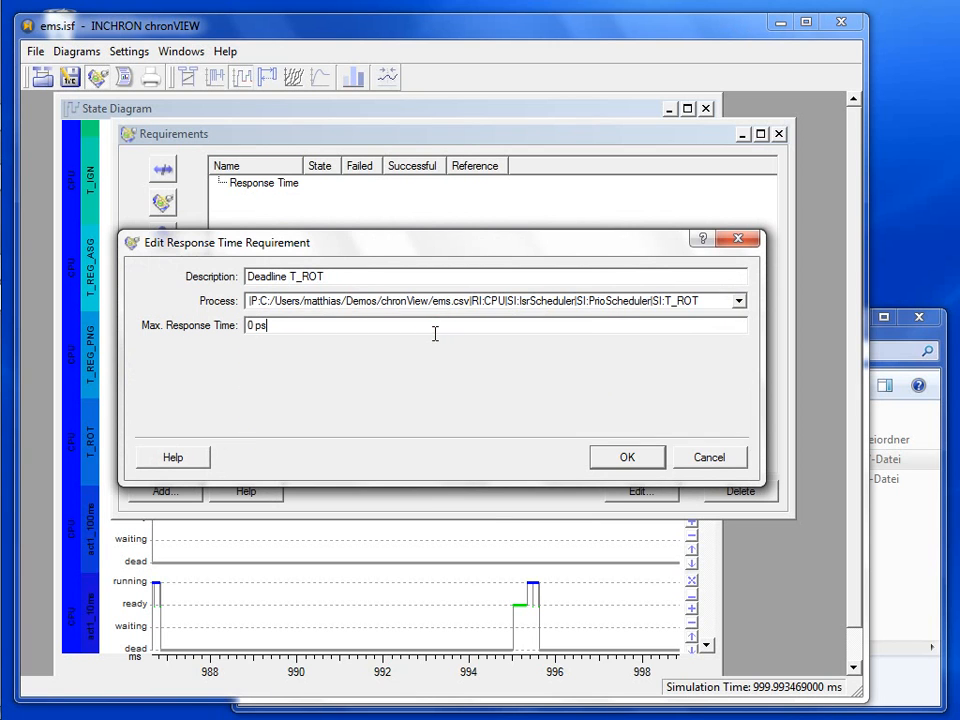
key("BackSpace")
key("BackSpace")
key("BackSpace")
key("BackSpace")
type("1.5ms")
left_click(623, 459)
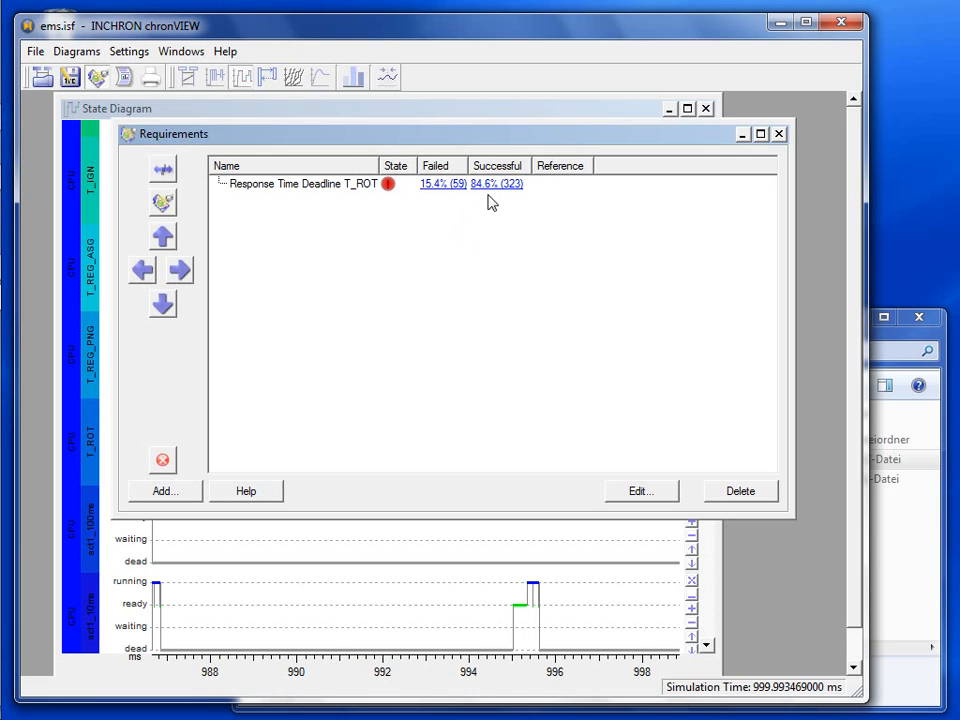
- From the 59 failed T_ROT evaluations (15.4%), jump to 178.164–179.742 ms and show the State Diagram
left_click(435, 192)
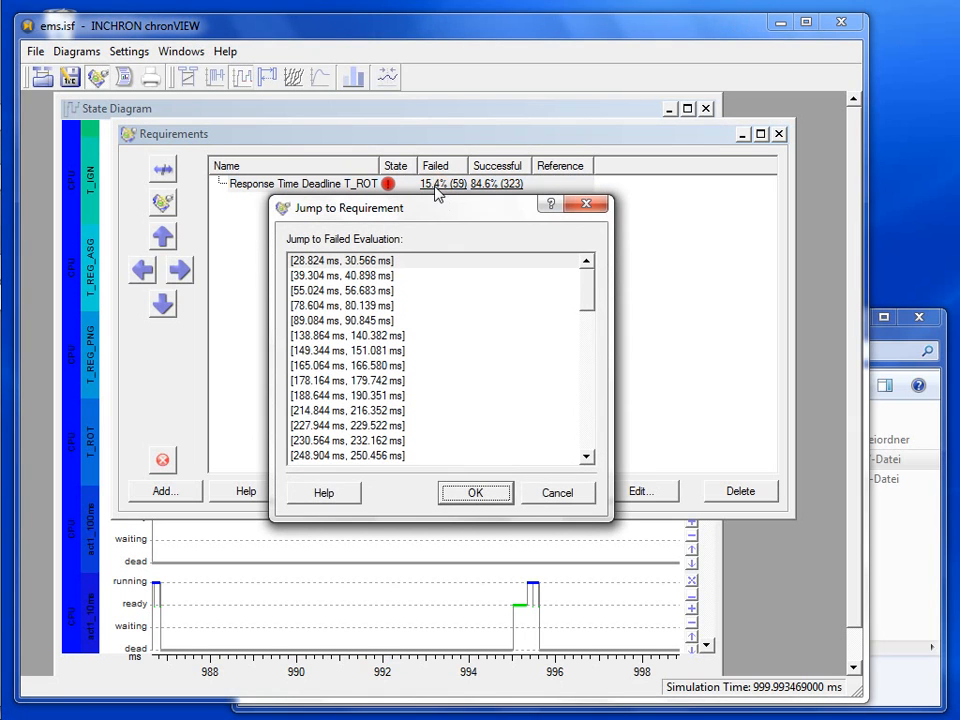
left_click(344, 381)
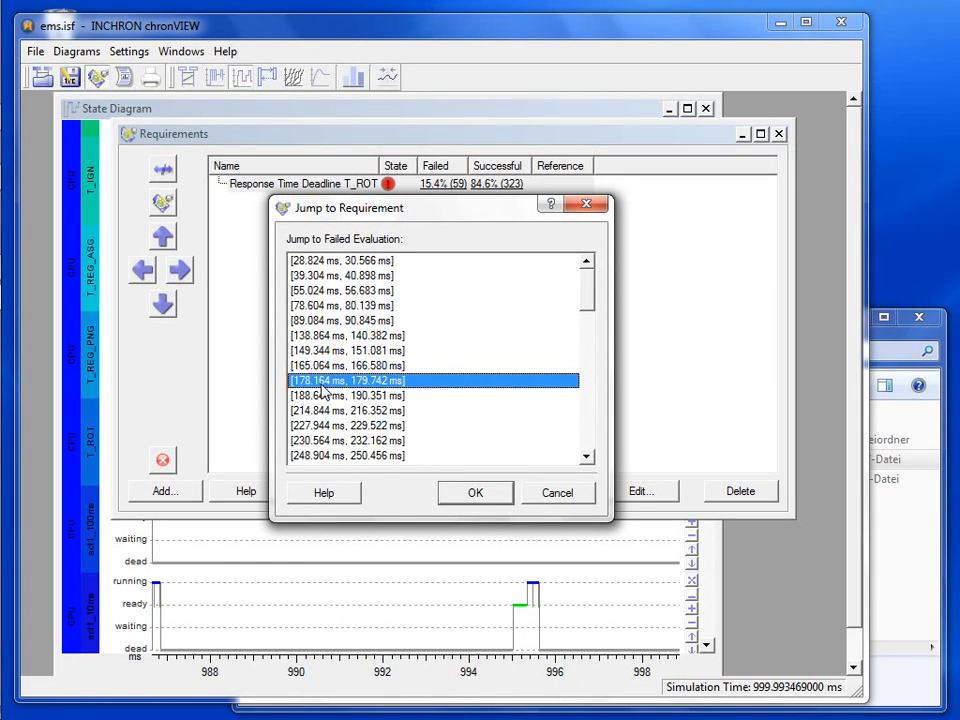
left_click(470, 492)
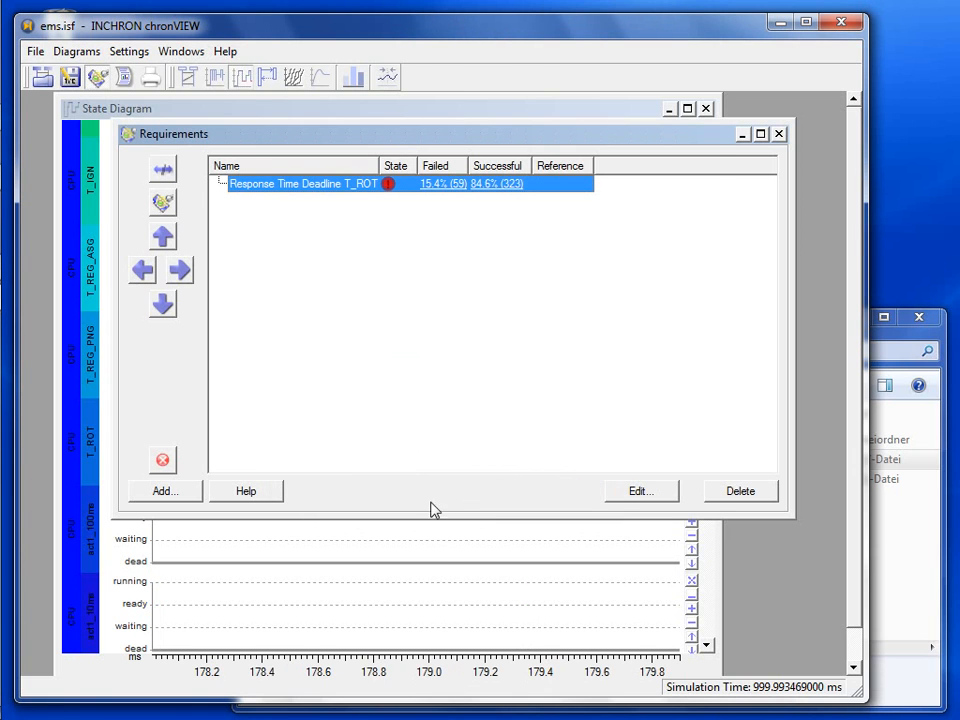
left_click(443, 563)
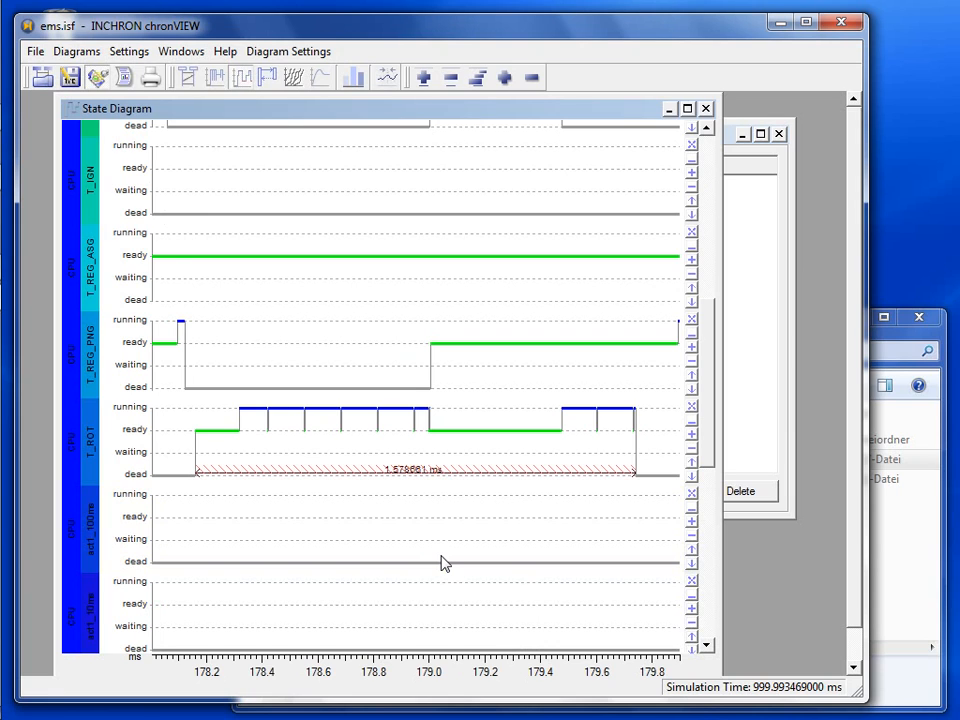
mouse_move(185, 455)
- Calculate a Requirement-type histogram for Response Time Deadline T_ROT, covering its 382 samples
left_click(352, 80)
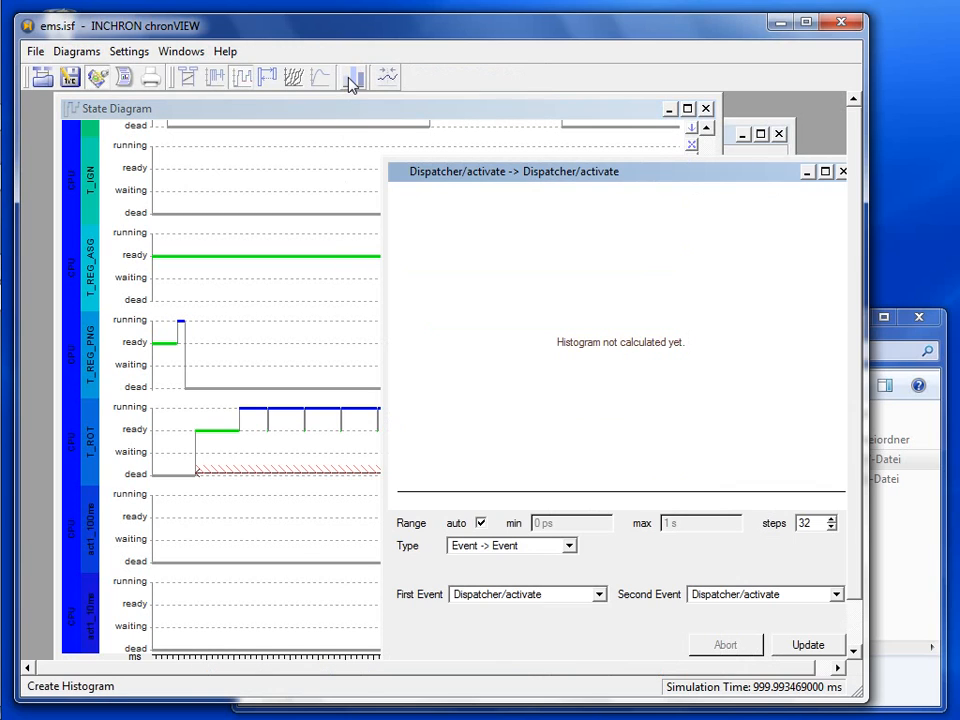
left_click(521, 545)
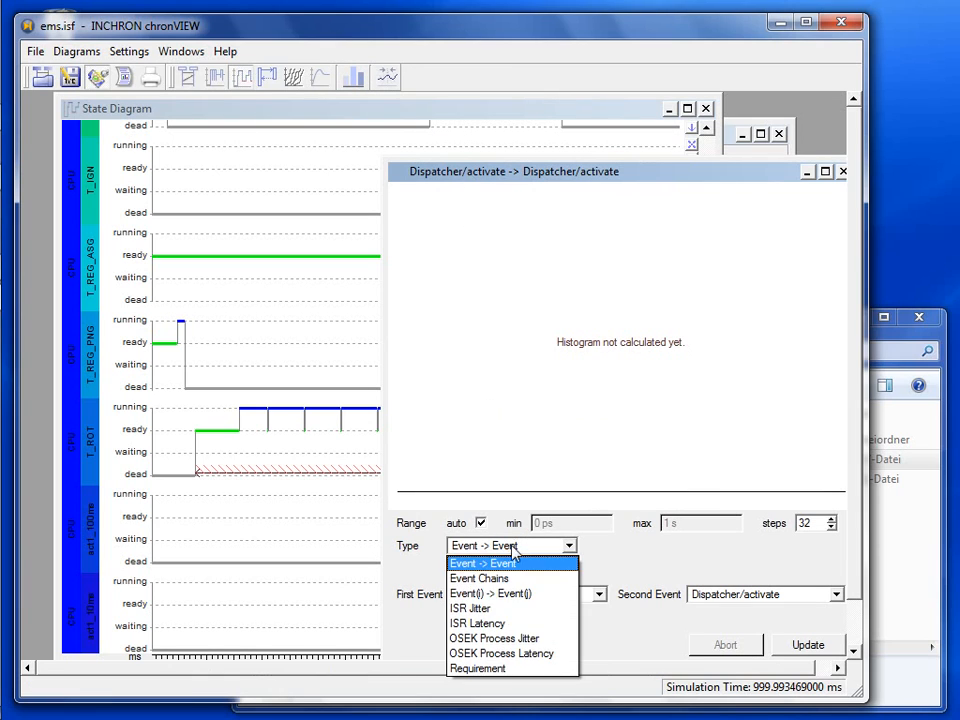
left_click(498, 668)
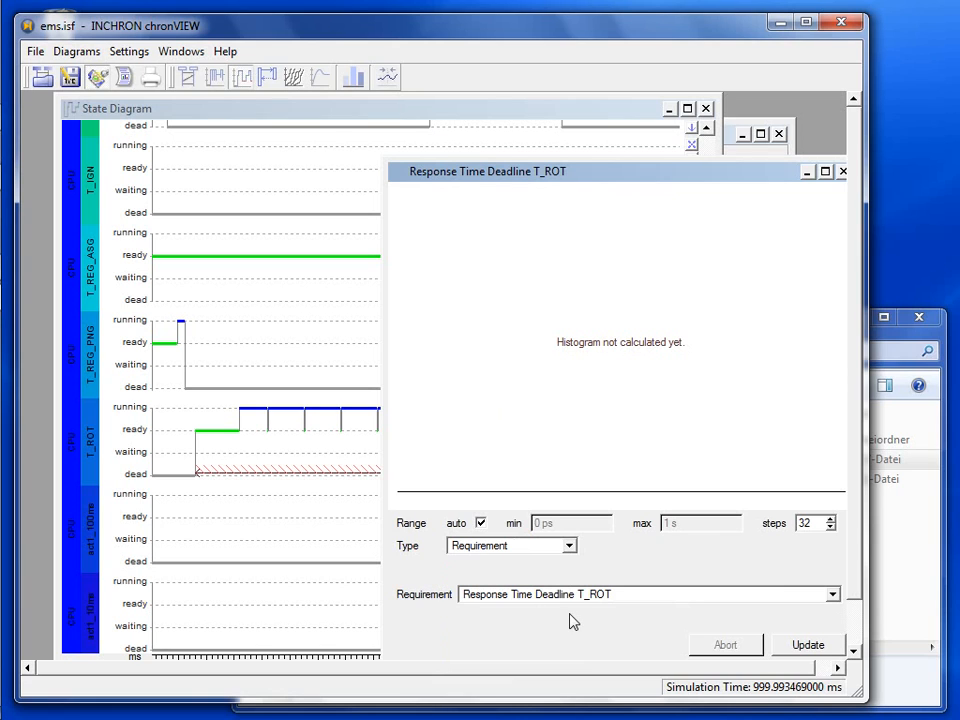
left_click(807, 646)
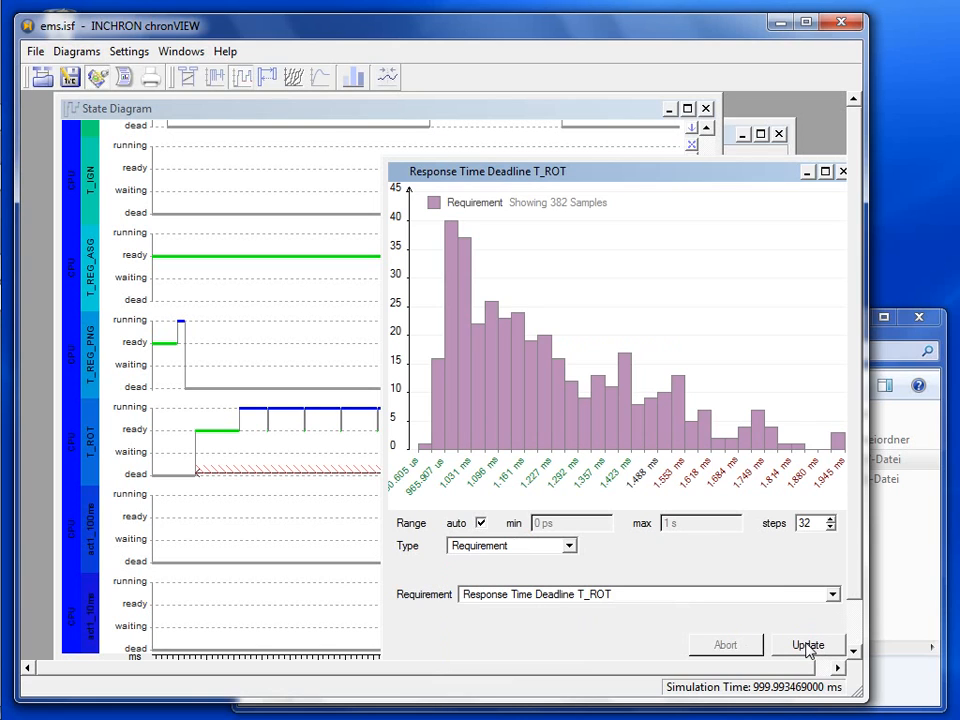
left_click_drag(530, 176, 484, 173)
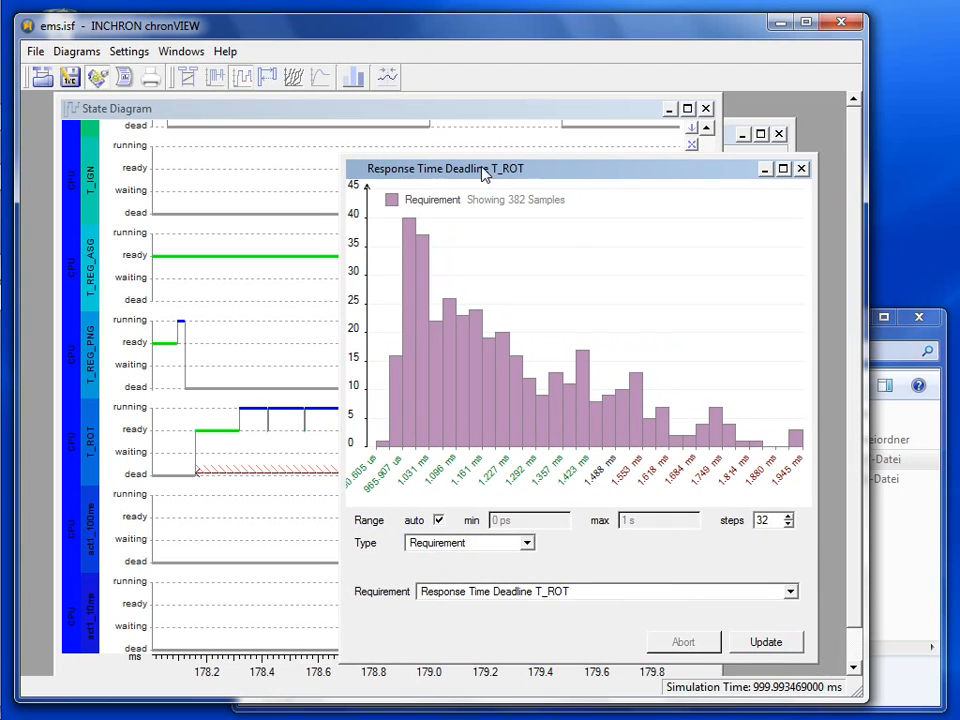
mouse_move(396, 307)
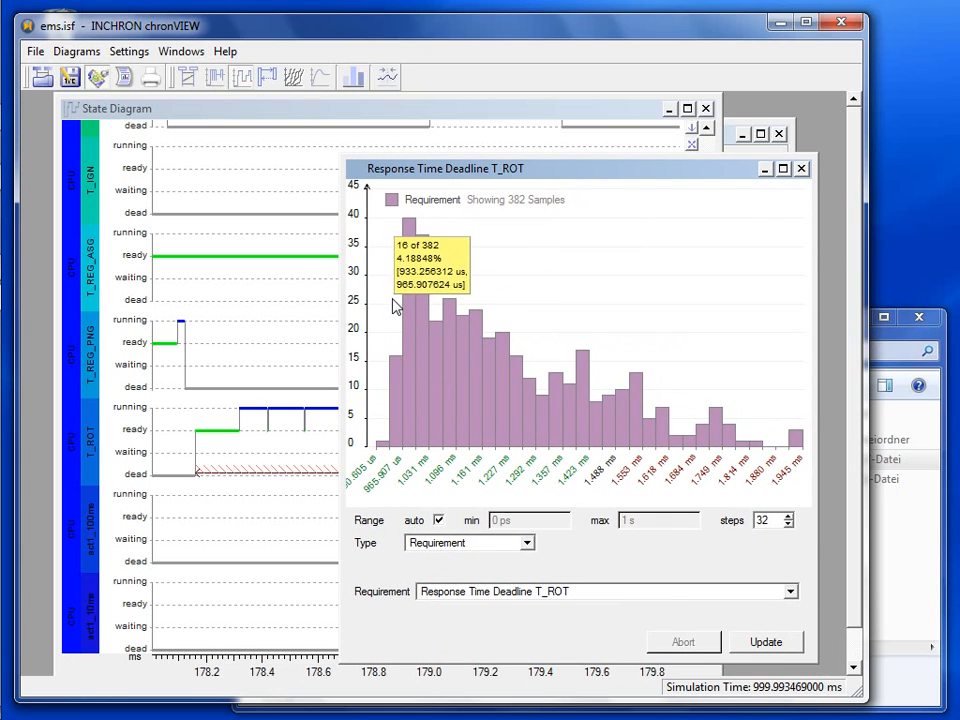